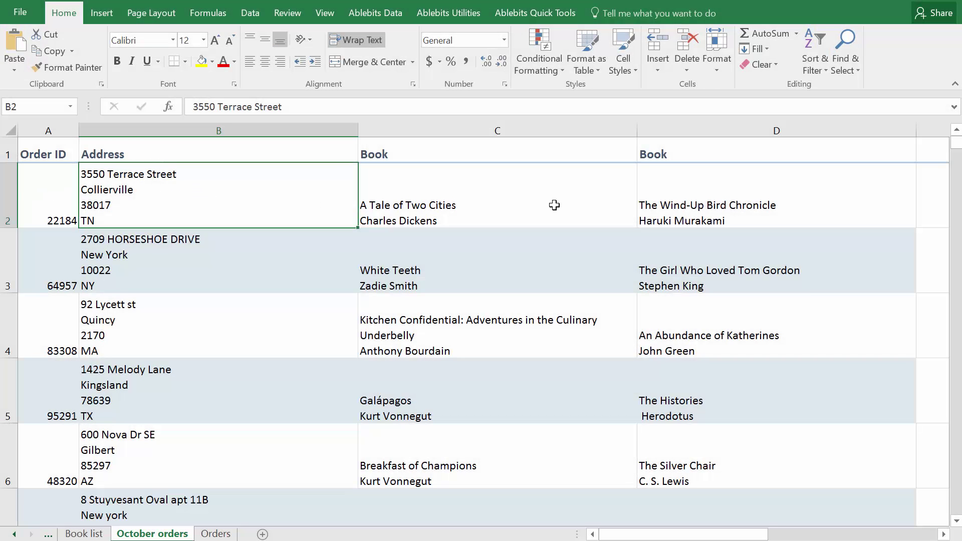
Join D2's two lines into 'The Wind-Up Bird Chronicle Haruki Murakami' and select column D
{"action": "double_click", "coordinate": [799, 218]}
{"action": "left_click", "coordinate": [799, 206]}
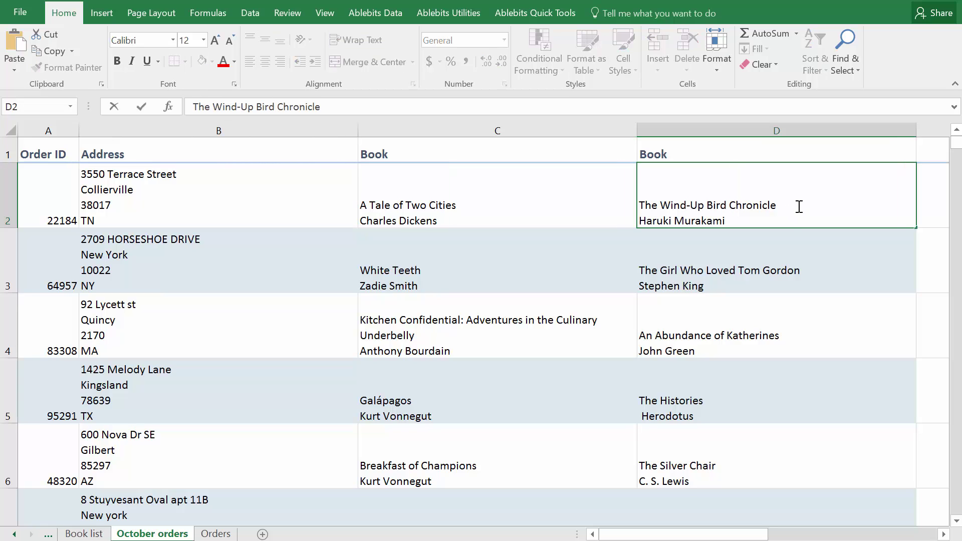
{"action": "key", "text": "Delete"}
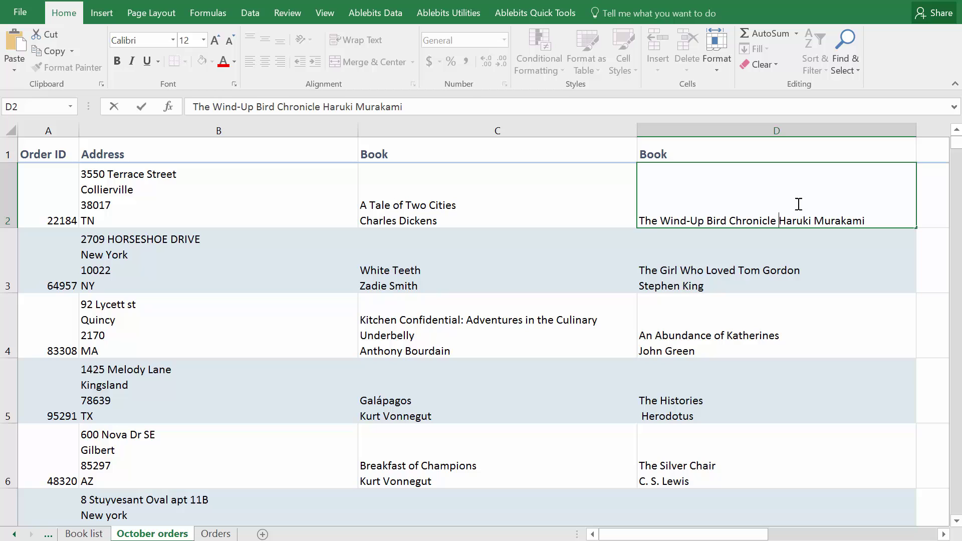
{"action": "key", "text": "Return"}
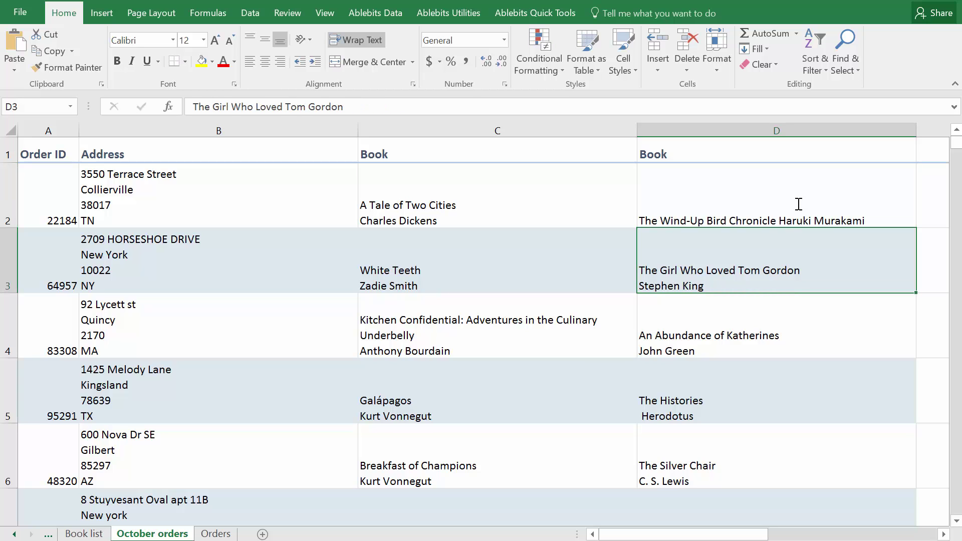
{"action": "left_click", "coordinate": [781, 125]}
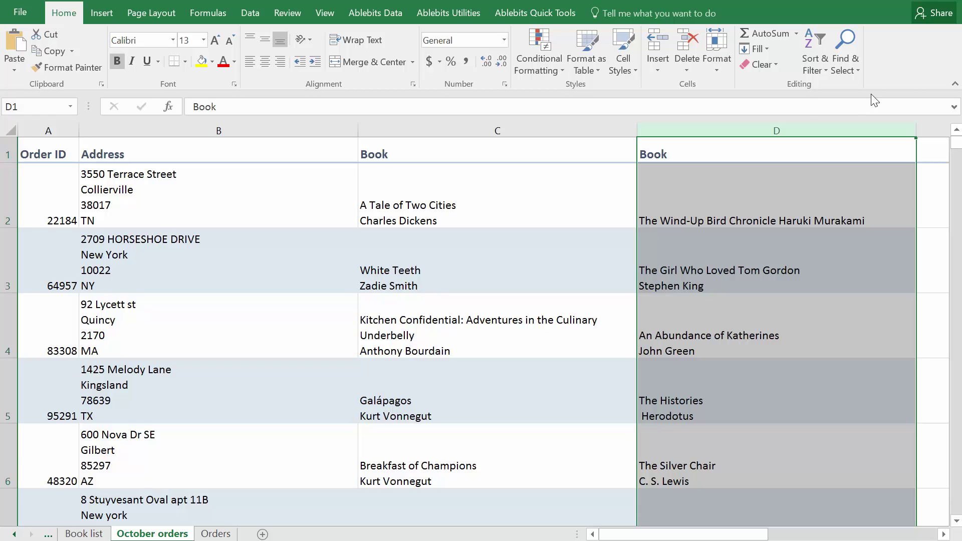
Replace every line break in column D with a space, 997 replacements in all
{"action": "left_click", "coordinate": [854, 71]}
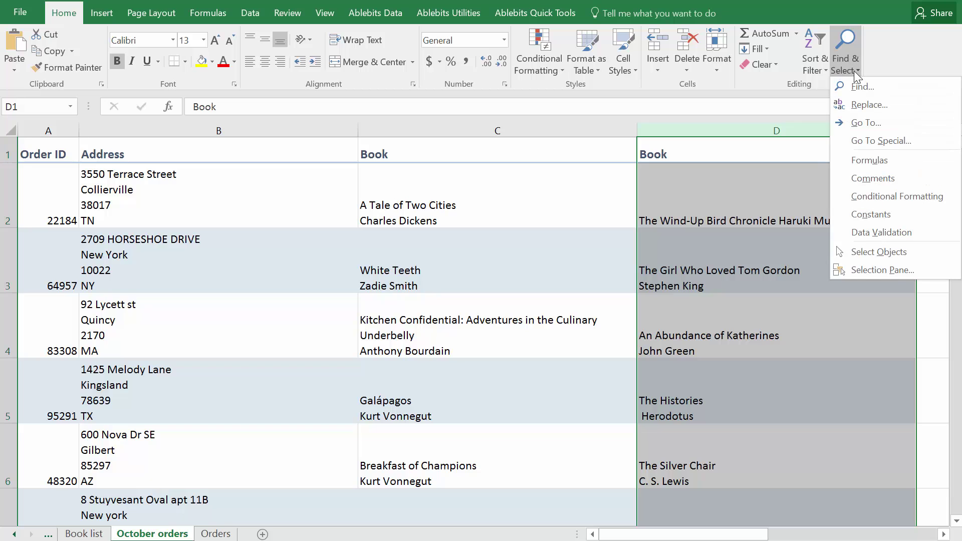
{"action": "left_click", "coordinate": [878, 104]}
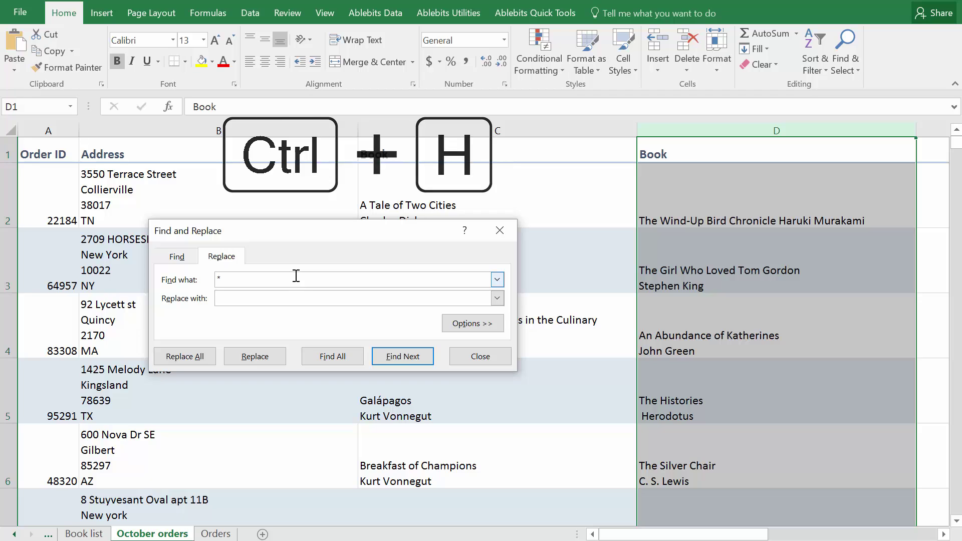
{"action": "key", "text": "BackSpace"}
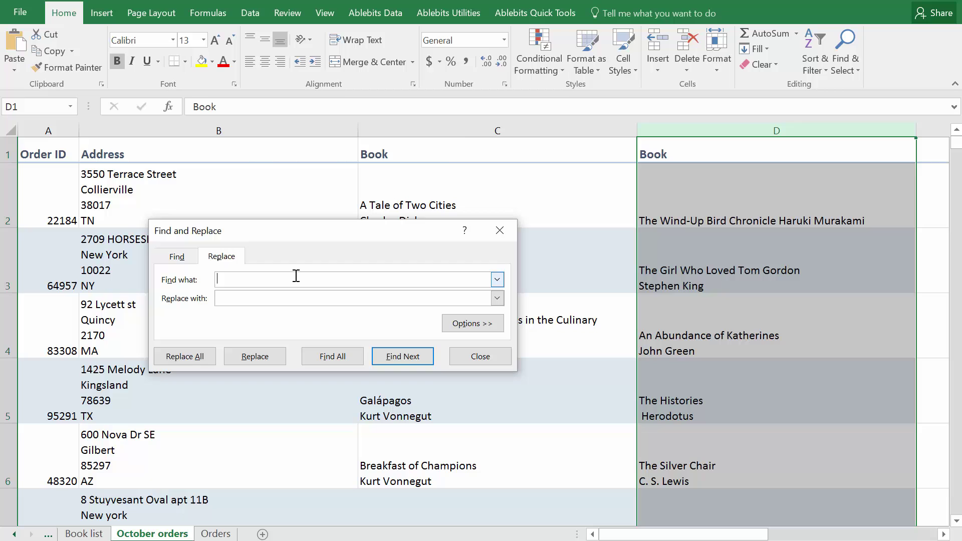
{"action": "key", "text": "ctrl+j"}
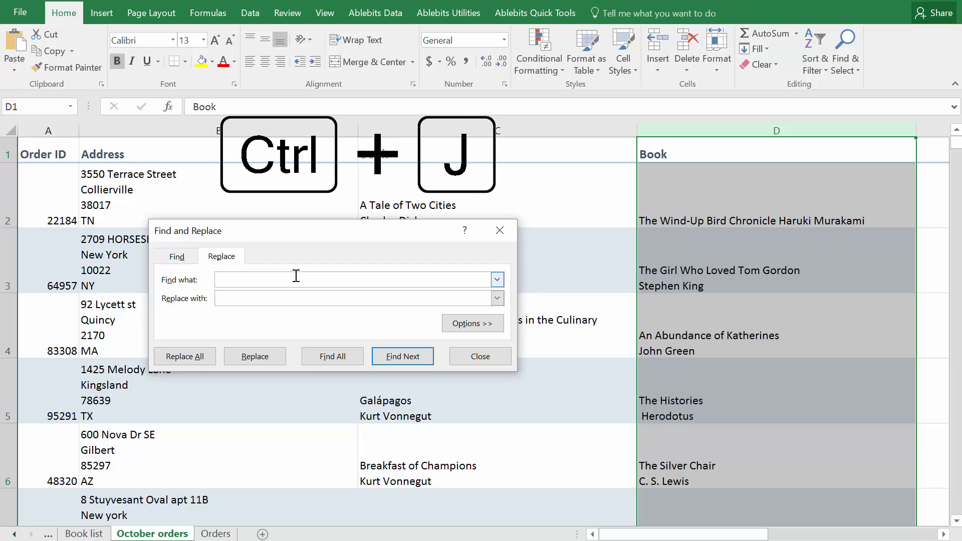
{"action": "left_click", "coordinate": [220, 298]}
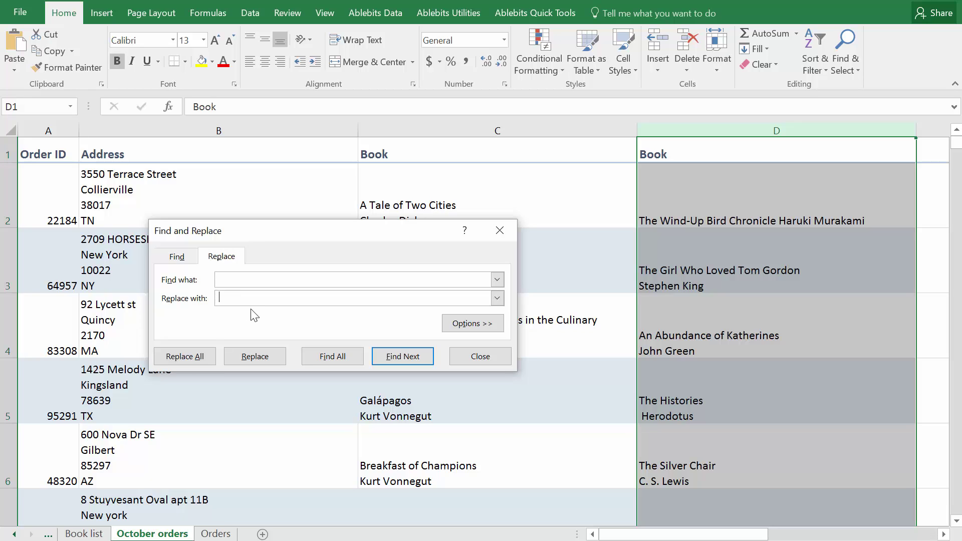
{"action": "left_click", "coordinate": [179, 362]}
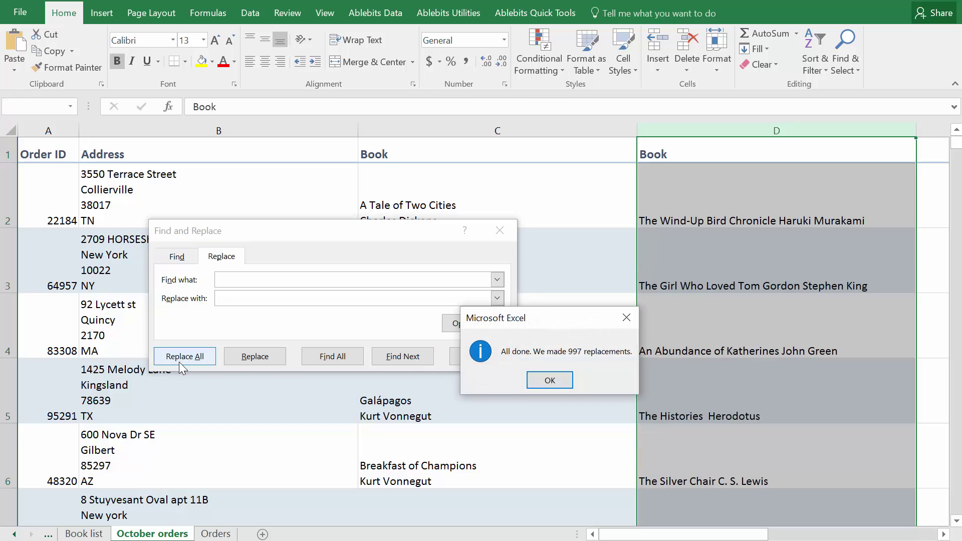
{"action": "left_click", "coordinate": [541, 383]}
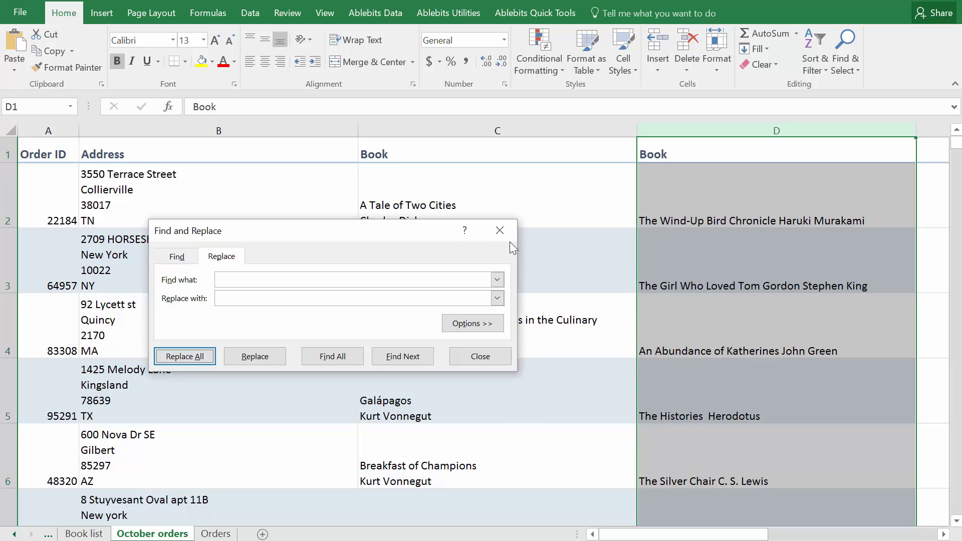
Close Find and Replace and insert an empty column before the books column
{"action": "left_click", "coordinate": [500, 231]}
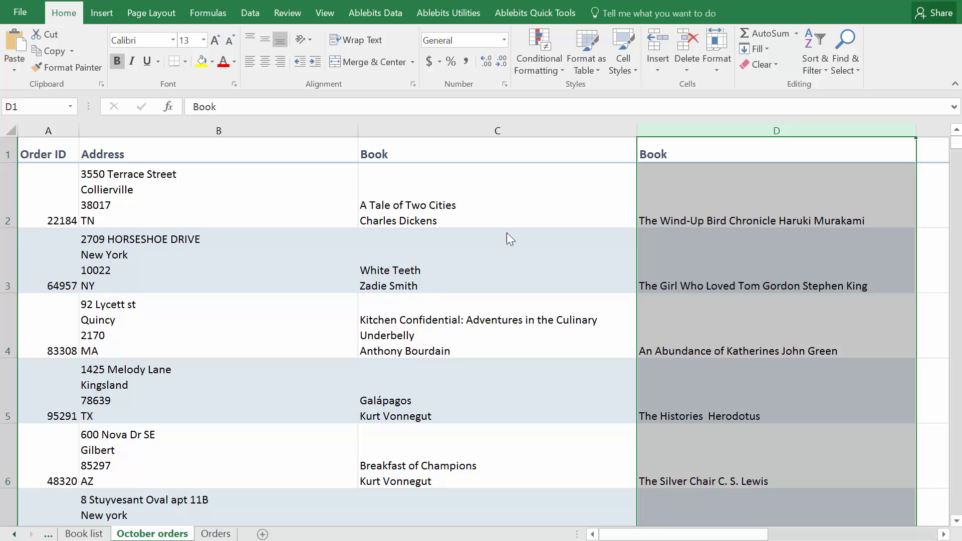
{"action": "right_click", "coordinate": [659, 125]}
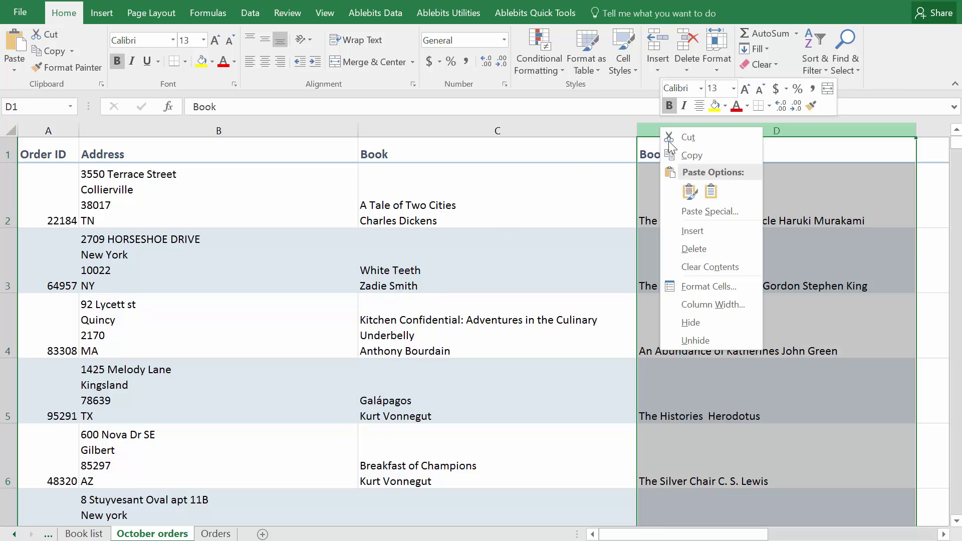
{"action": "left_click", "coordinate": [690, 234]}
Enter =CLEAN(C2) in D2 of the new column
{"action": "left_click", "coordinate": [691, 208]}
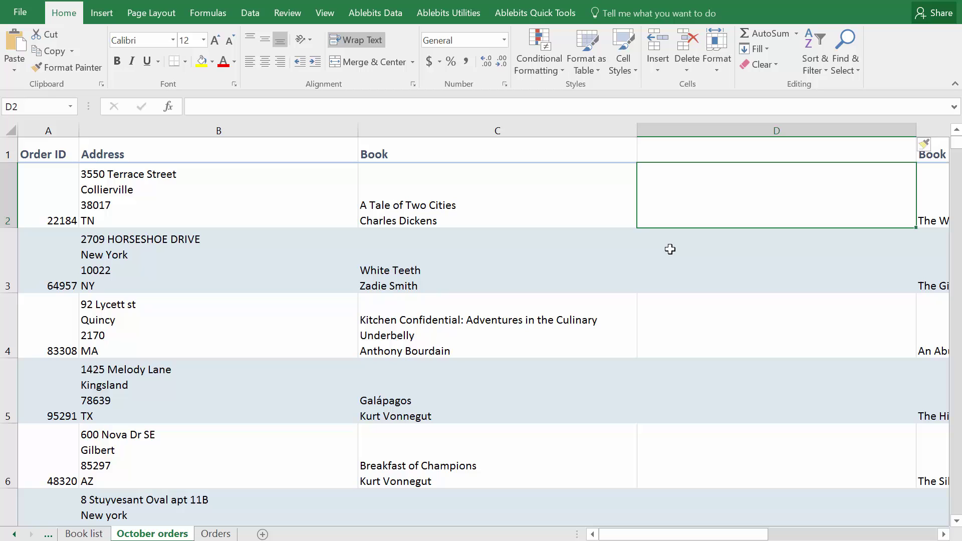
{"action": "type", "text": "=CLEAN"}
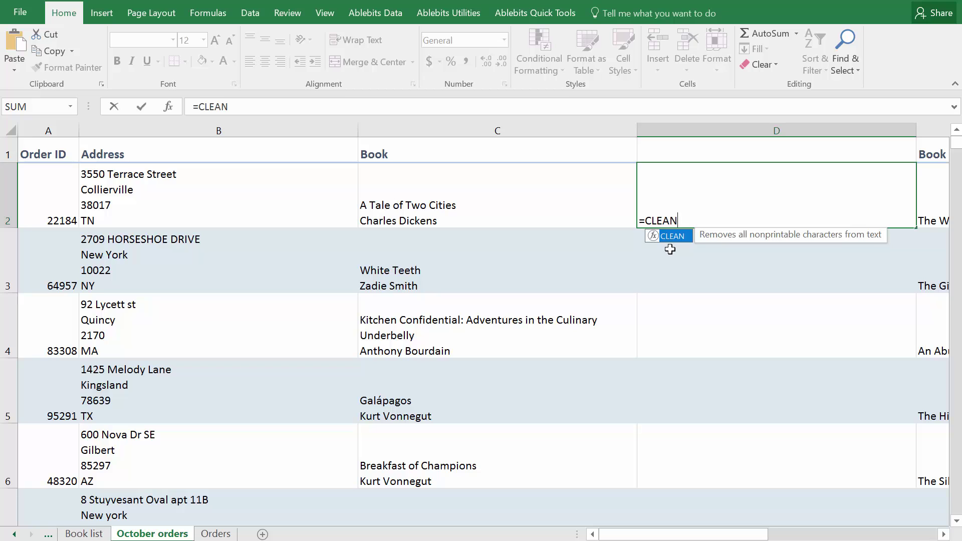
{"action": "type", "text": "(C2)"}
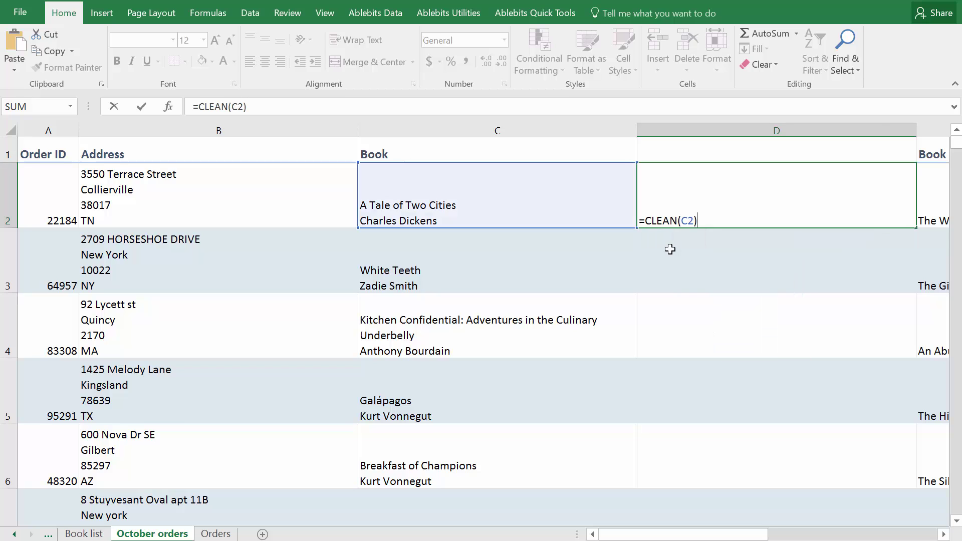
{"action": "key", "text": "Return"}
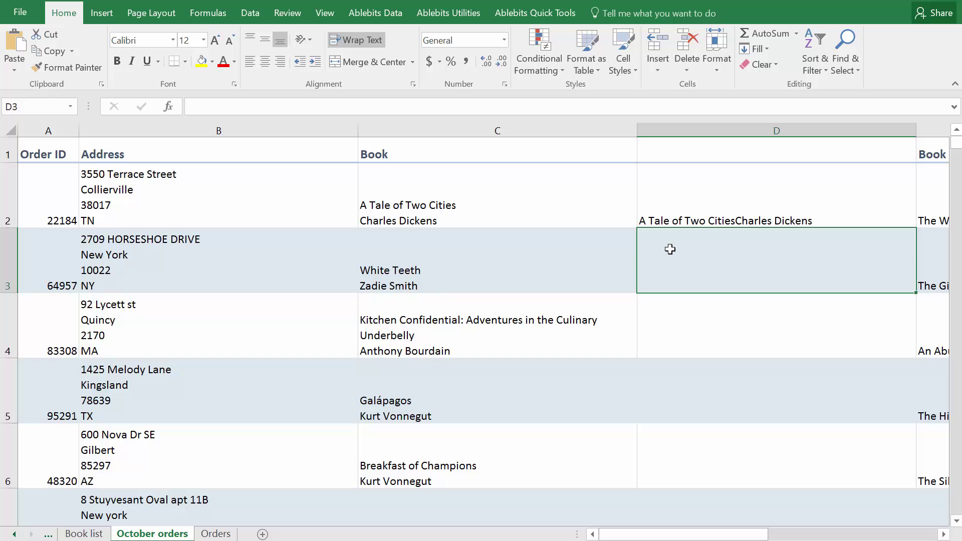
Change D2's formula to =SUBSTITUTE(C2,CHAR(10),", ") to join title and author with a comma
{"action": "double_click", "coordinate": [670, 217]}
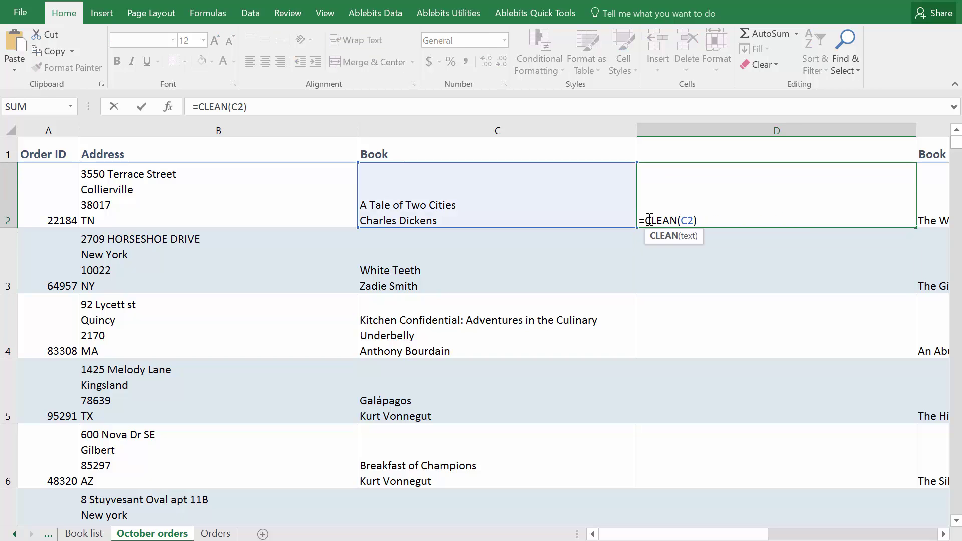
{"action": "left_click_drag", "start_coordinate": [646, 220], "coordinate": [715, 219]}
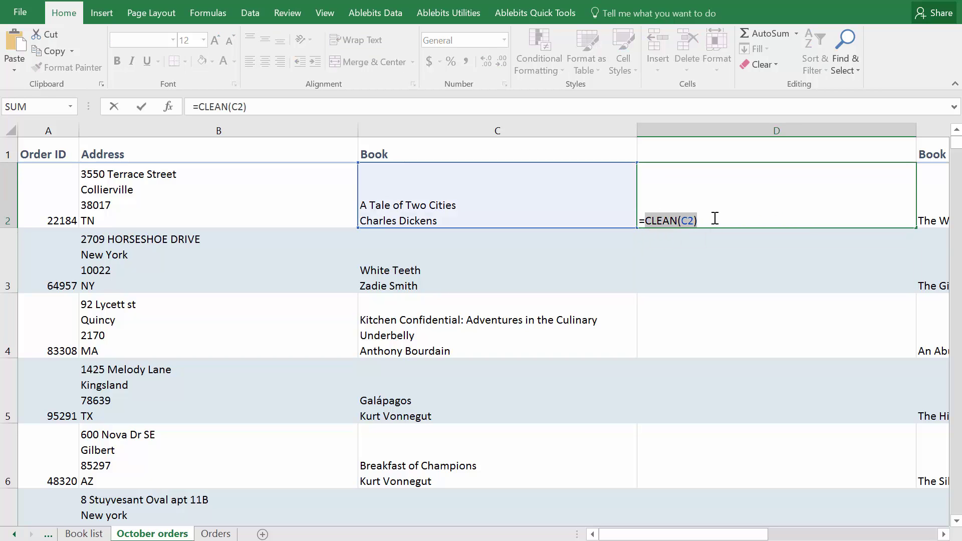
{"action": "type", "text": "SUBSTITUTE"}
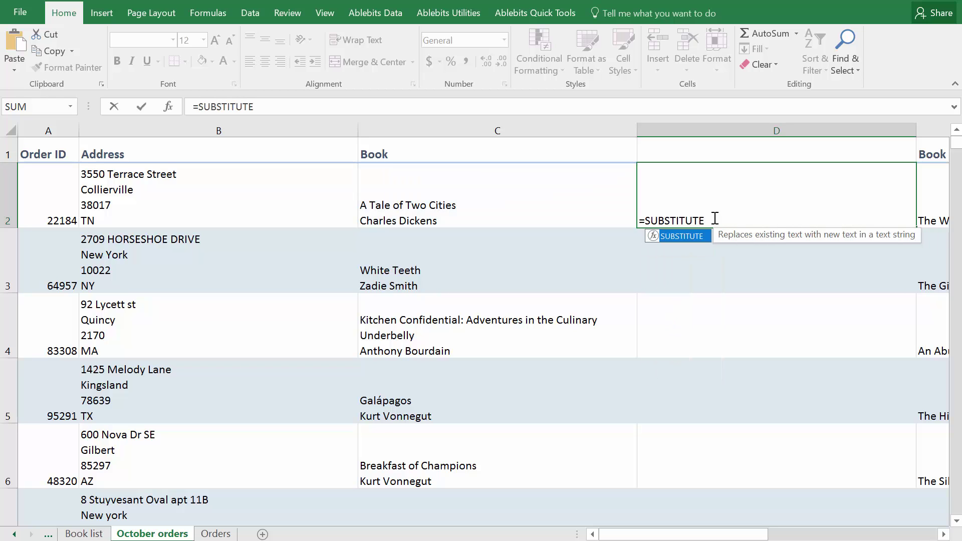
{"action": "type", "text": "("}
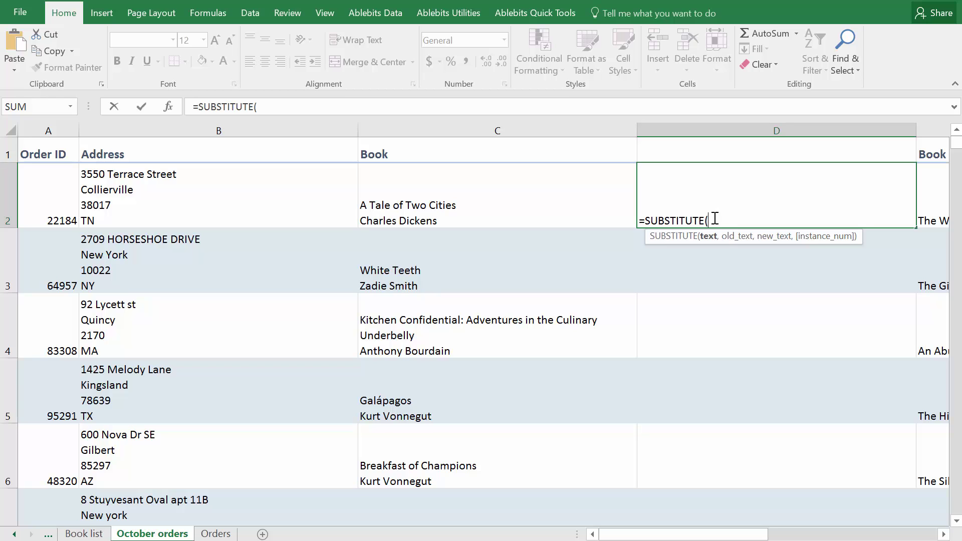
{"action": "type", "text": "C2"}
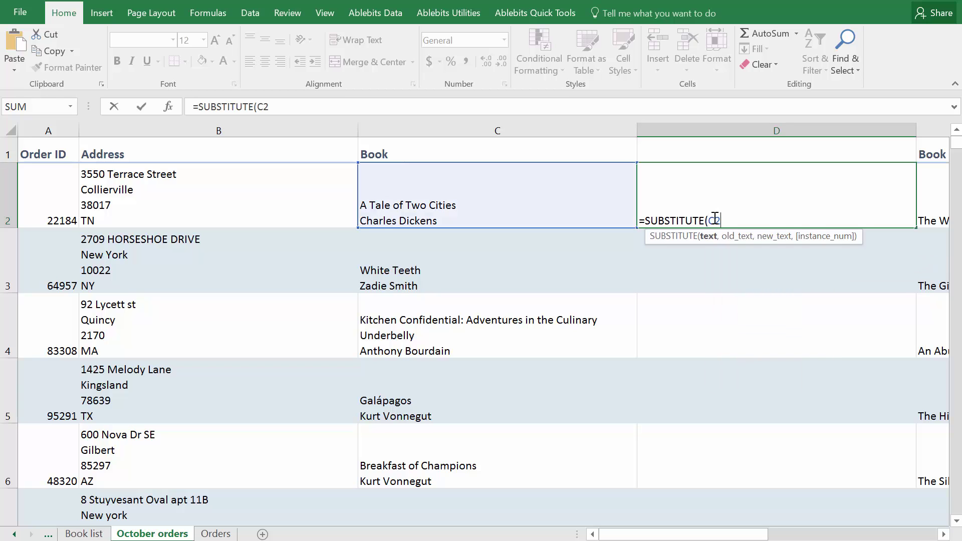
{"action": "type", "text": ","}
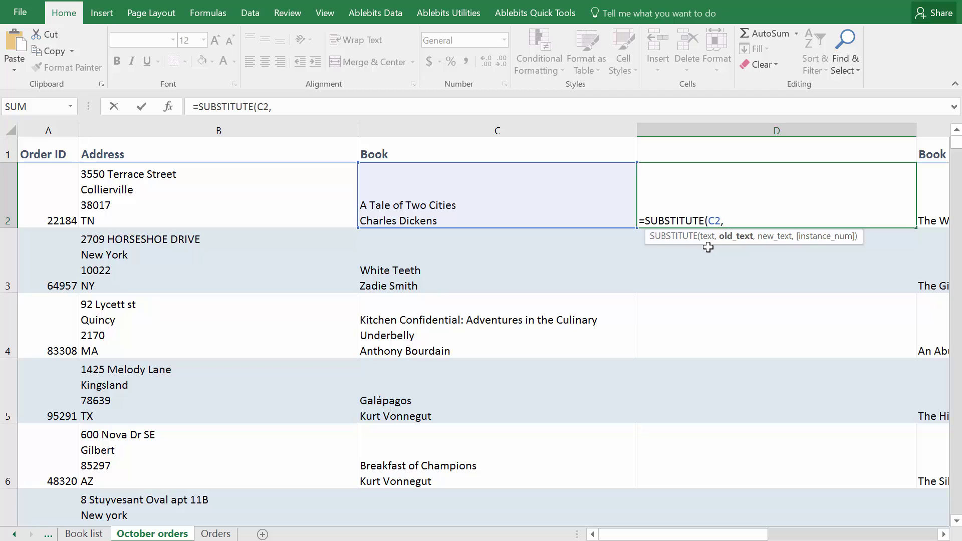
{"action": "type", "text": " CHAR()"}
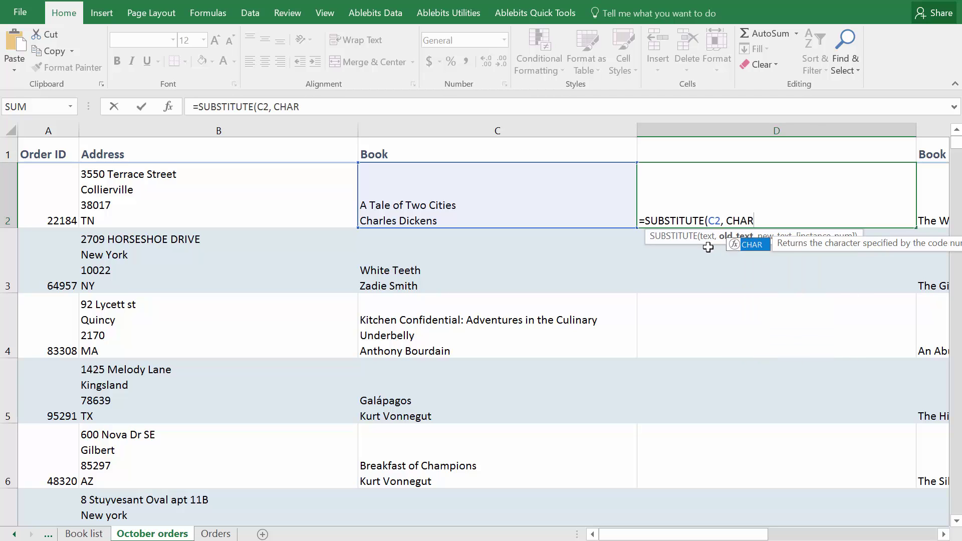
{"action": "left_click", "coordinate": [757, 221]}
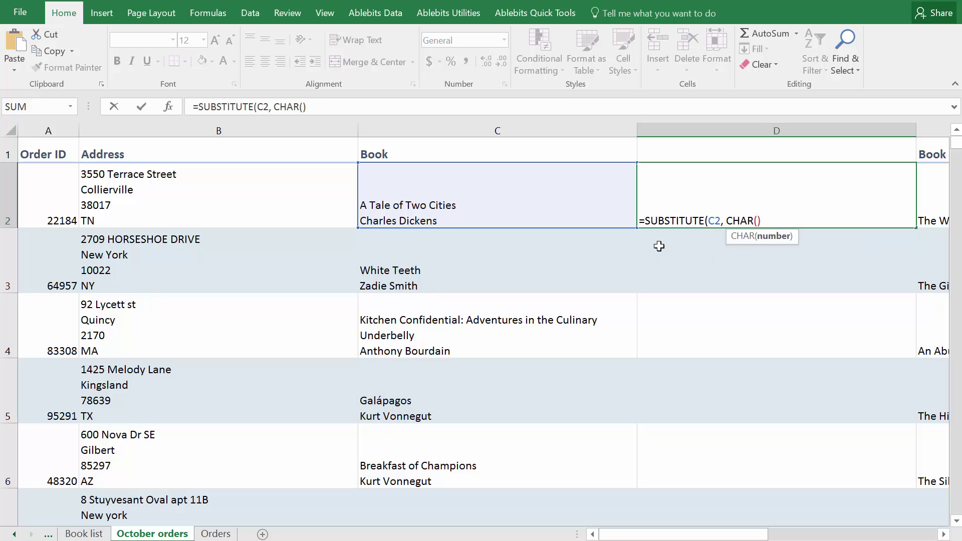
{"action": "type", "text": "10"}
{"action": "left_click", "coordinate": [794, 221]}
{"action": "type", "text": ","}
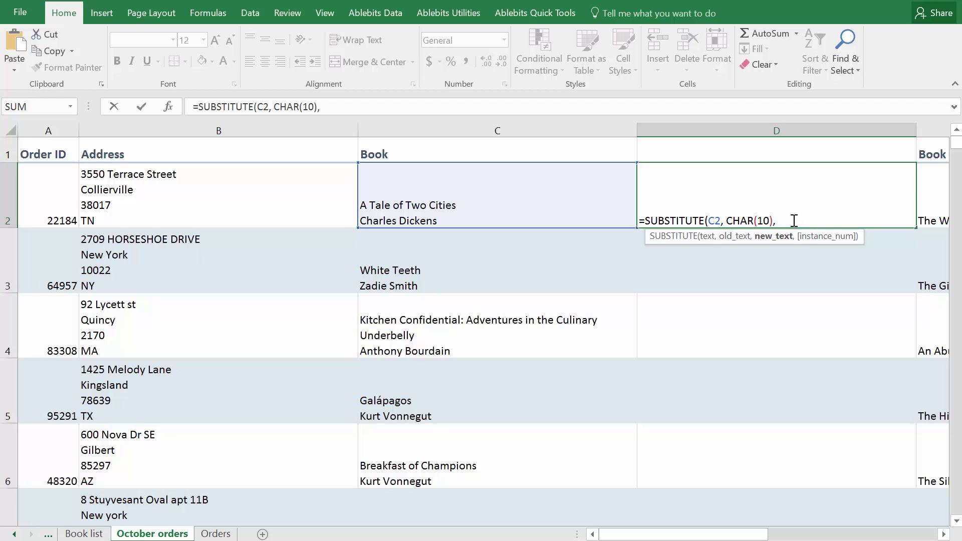
{"action": "type", "text": "\"\""}
{"action": "key", "text": "Left"}
{"action": "type", "text": ", "}
{"action": "type", "text": ")"}
{"action": "key", "text": "Return"}
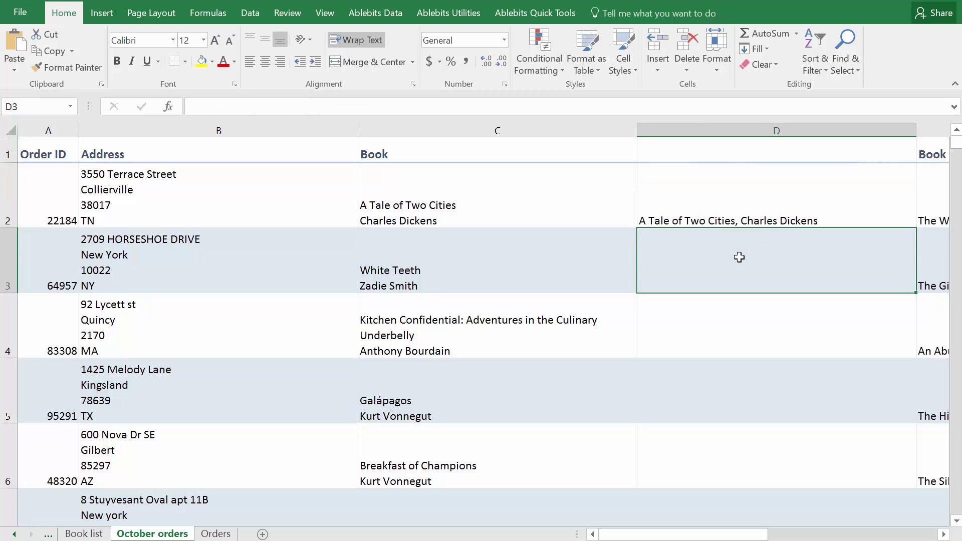
Wrap D2's formula in SUBSTITUTE(...,CHAR(13),"") to strip carriage returns
{"action": "double_click", "coordinate": [645, 220]}
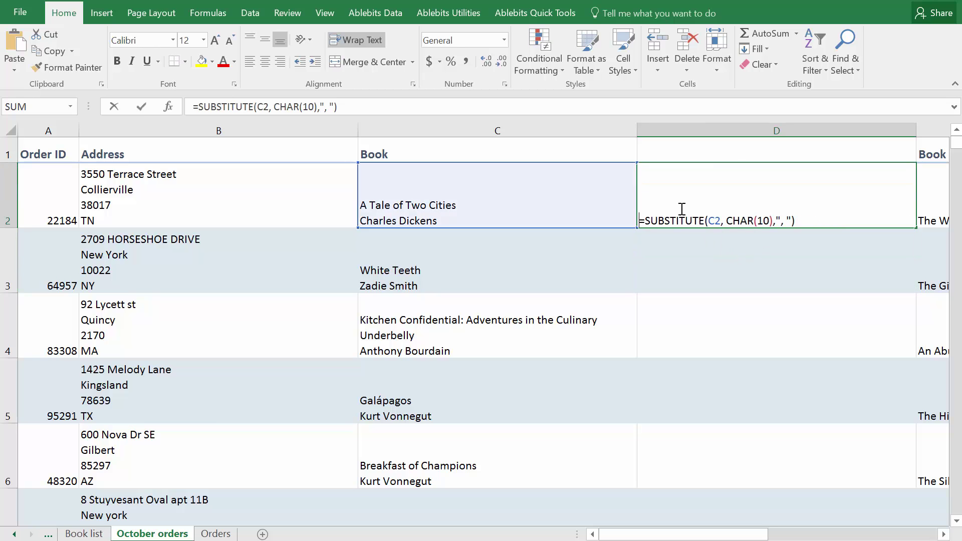
{"action": "type", "text": "SUBS"}
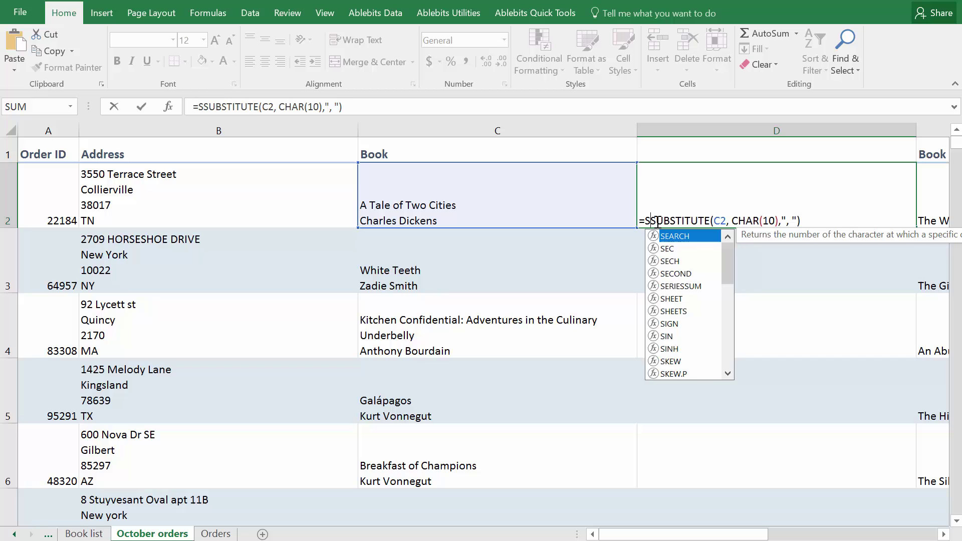
{"action": "type", "text": "TITUTE"}
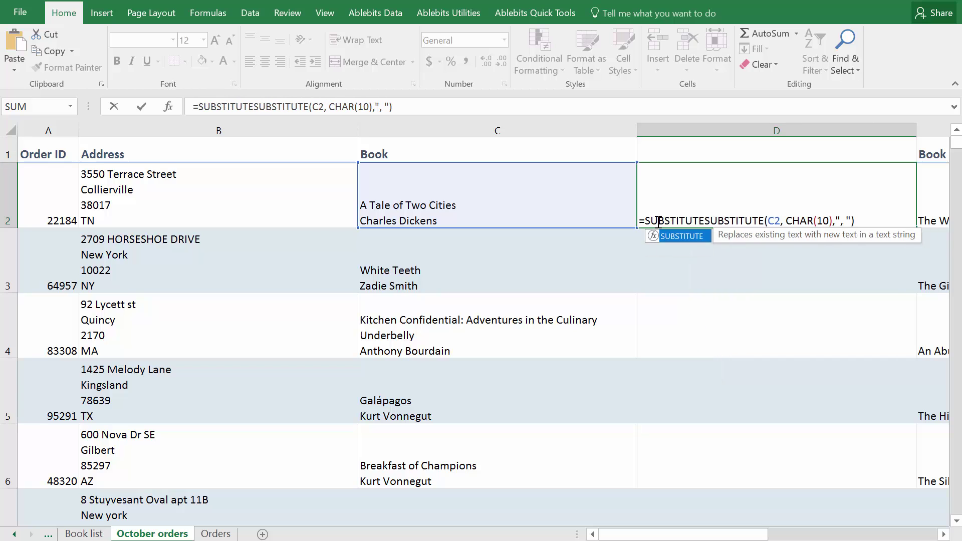
{"action": "type", "text": "("}
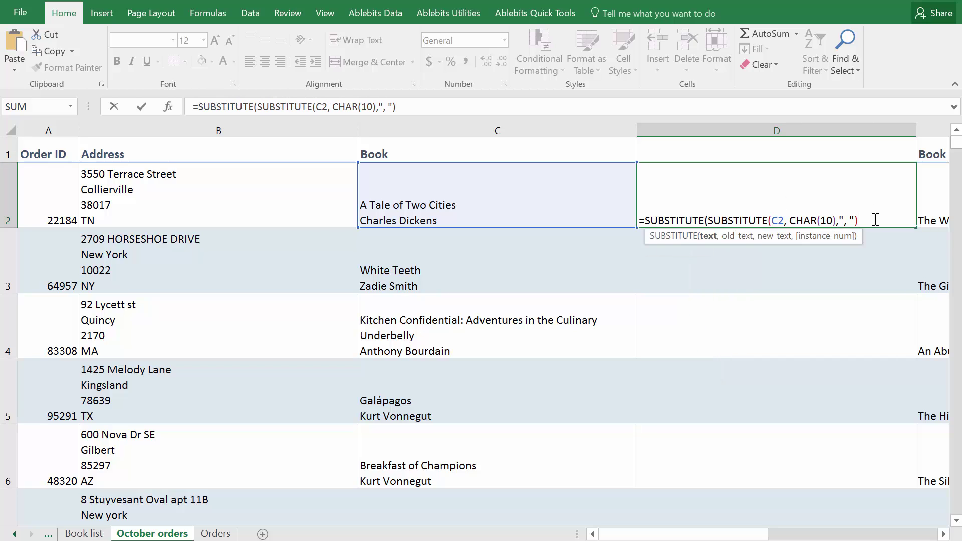
{"action": "type", "text": ",CHAR"}
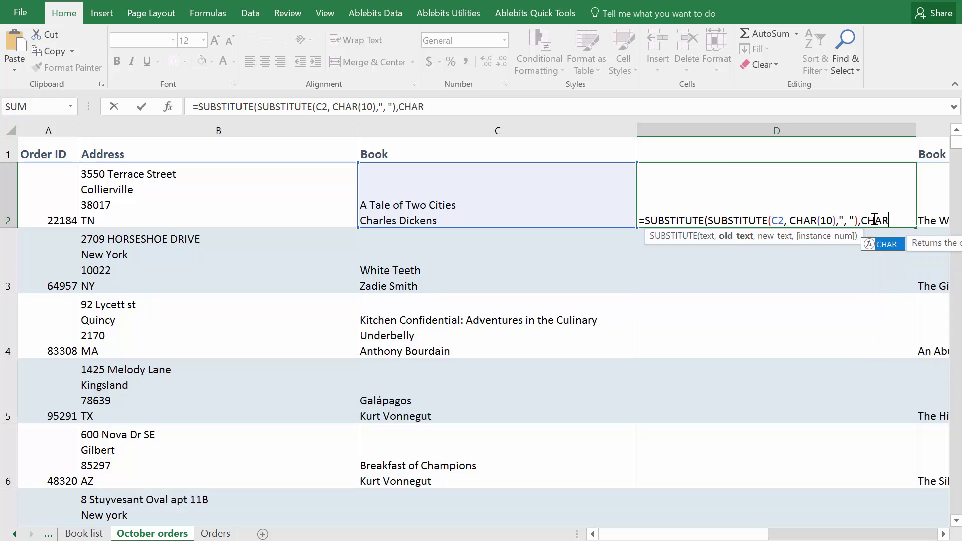
{"action": "type", "text": "(13),"}
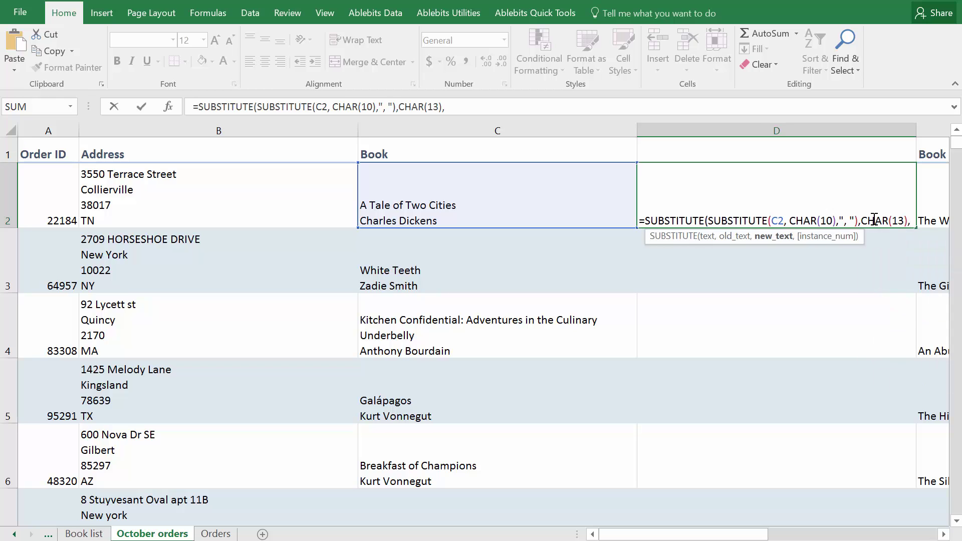
{"action": "type", "text": "\"\")"}
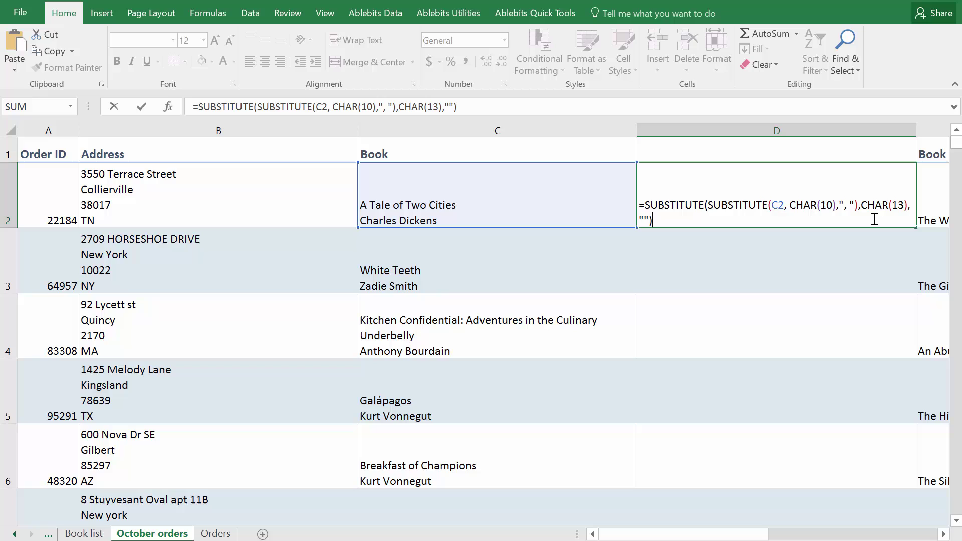
{"action": "key", "text": "Return"}
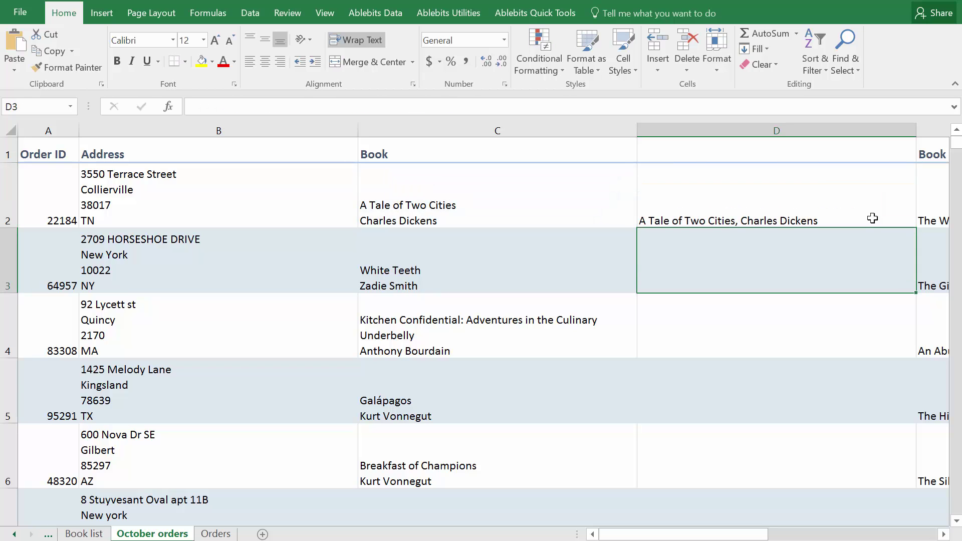
Wrap D2's nested SUBSTITUTE formula in TRIM()
{"action": "left_click", "coordinate": [682, 209]}
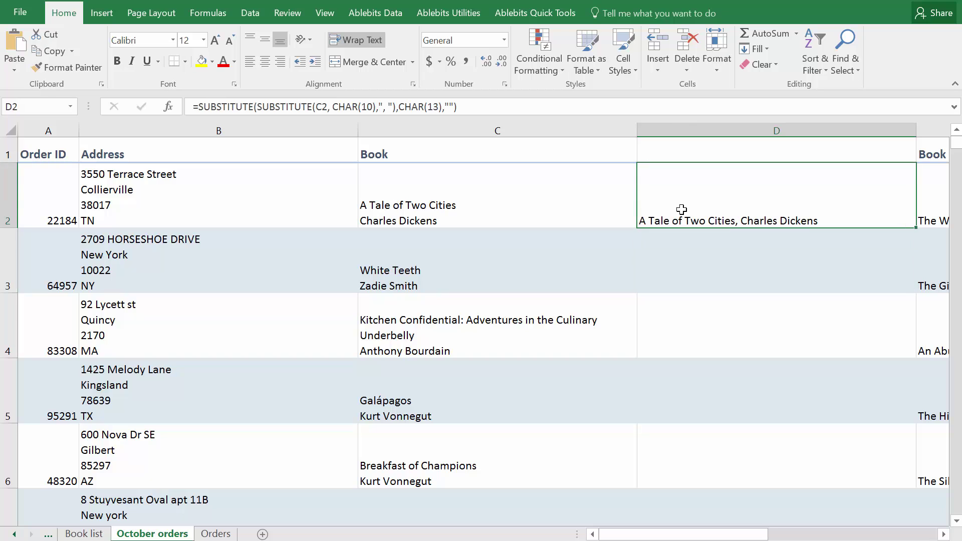
{"action": "double_click", "coordinate": [657, 210]}
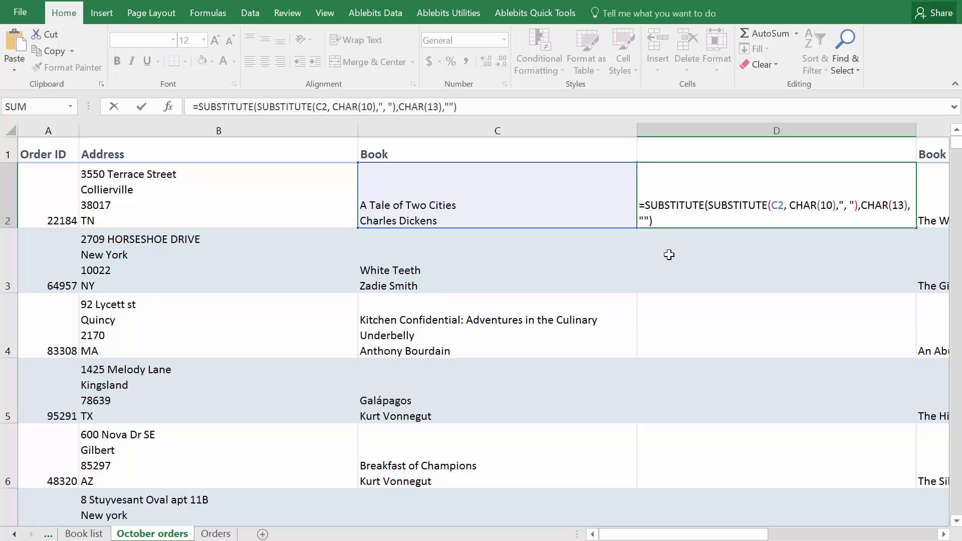
{"action": "type", "text": "TRIM("}
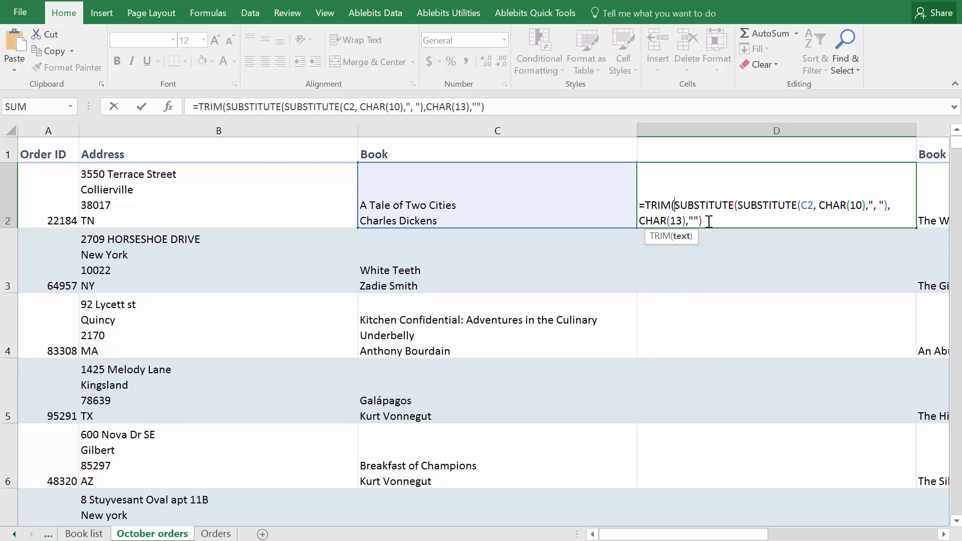
{"action": "type", "text": ")"}
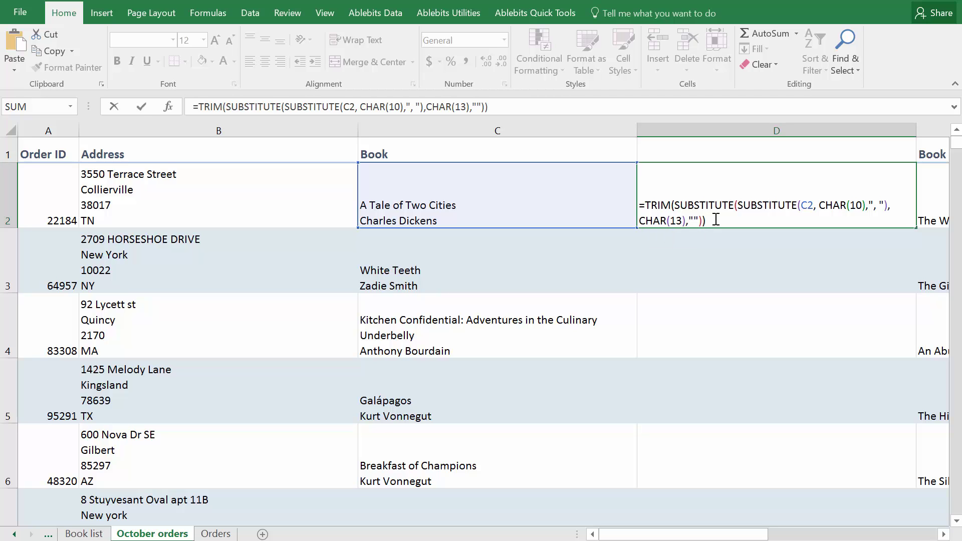
{"action": "key", "text": "Return"}
{"action": "left_click", "coordinate": [668, 208]}
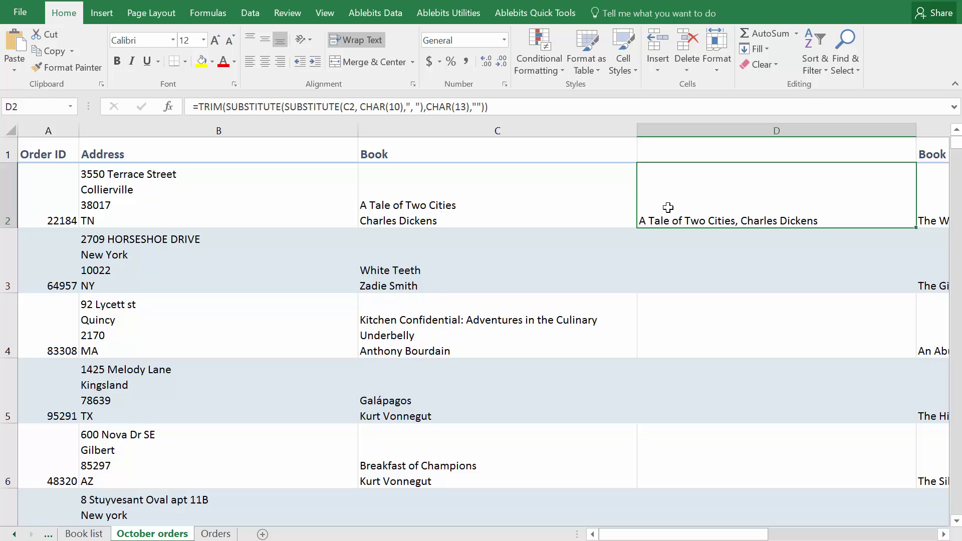
Fill D2's formula down column D and paste the results back as plain values
{"action": "double_click", "coordinate": [917, 228]}
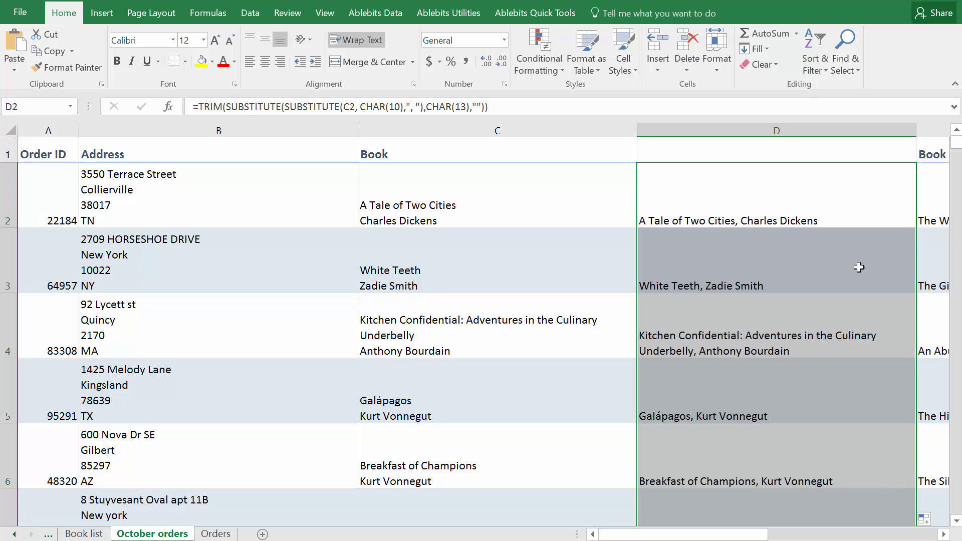
{"action": "right_click", "coordinate": [801, 269]}
{"action": "left_click", "coordinate": [817, 294]}
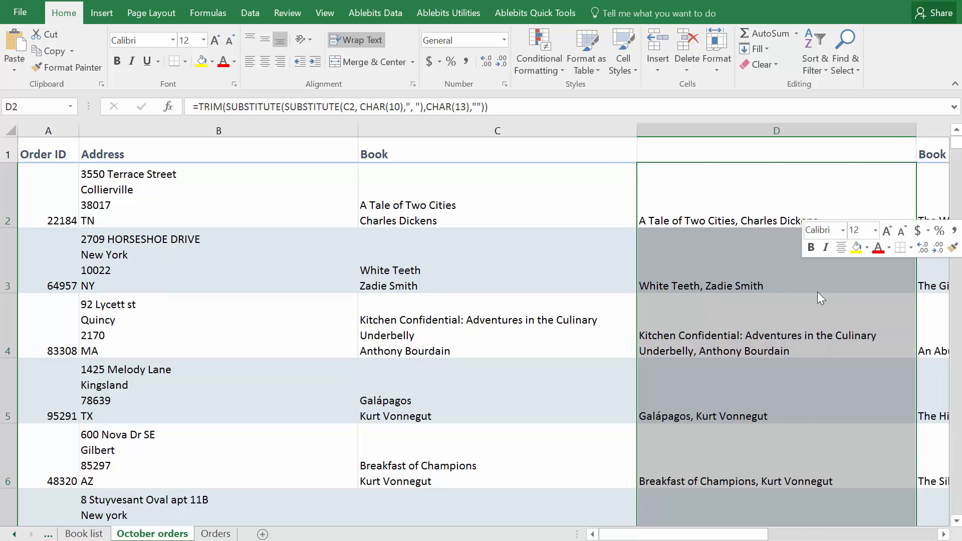
{"action": "right_click", "coordinate": [821, 197]}
{"action": "left_click", "coordinate": [872, 261]}
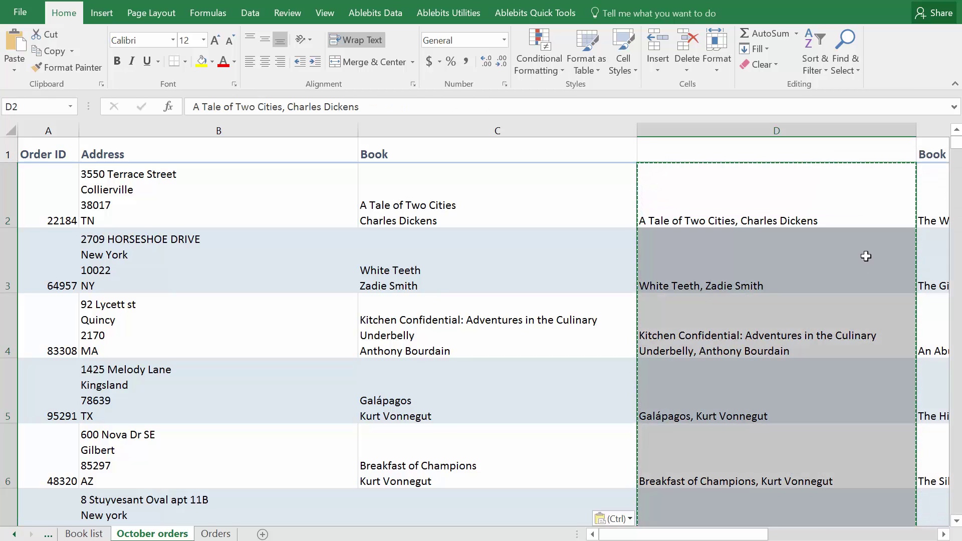
{"action": "left_click", "coordinate": [837, 237]}
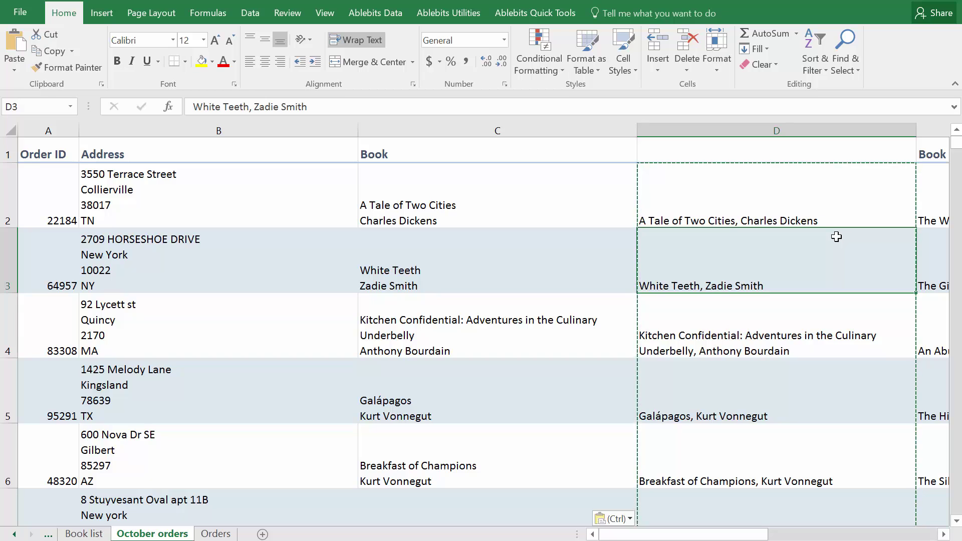
{"action": "key", "text": "Escape"}
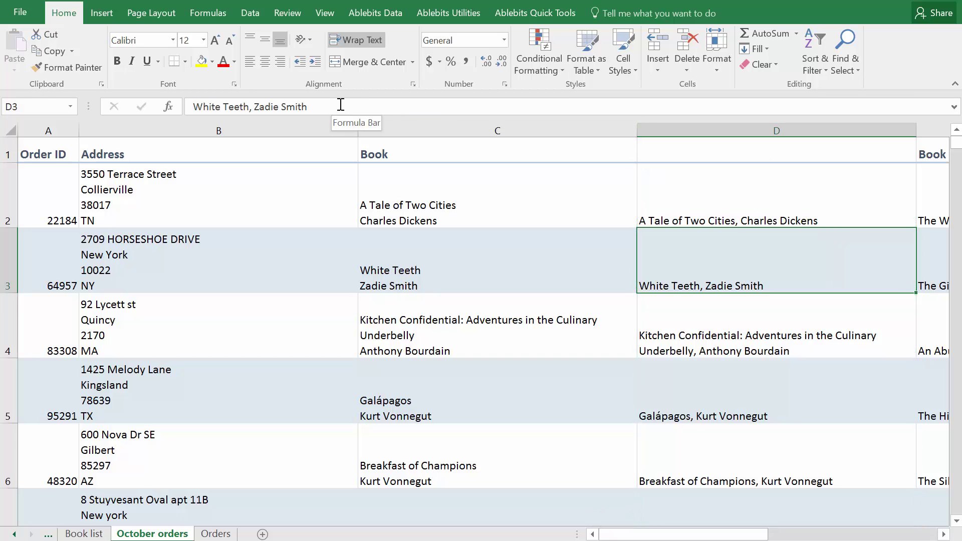
Select address cell B2 and launch Ablebits Convert Text from the Utilities tab
{"action": "left_click", "coordinate": [305, 187]}
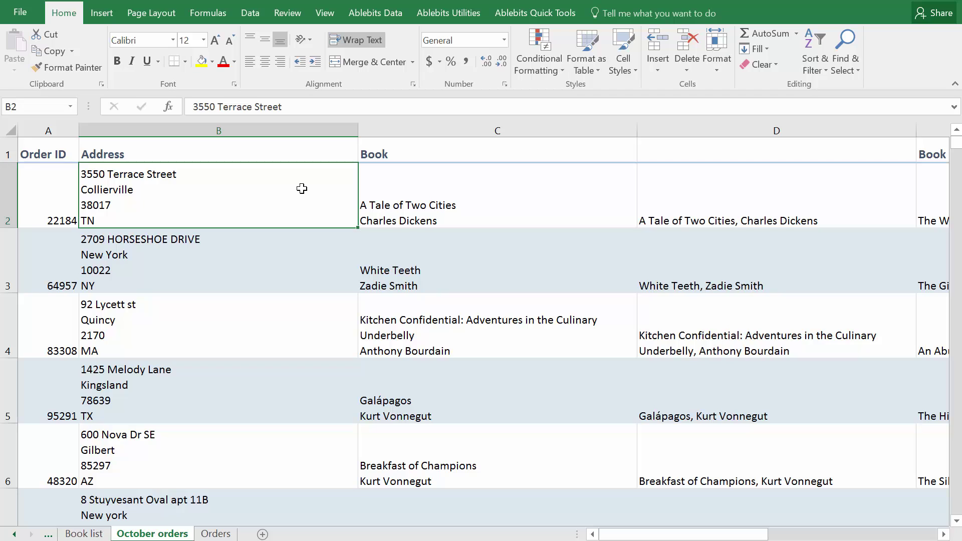
{"action": "left_click", "coordinate": [419, 13]}
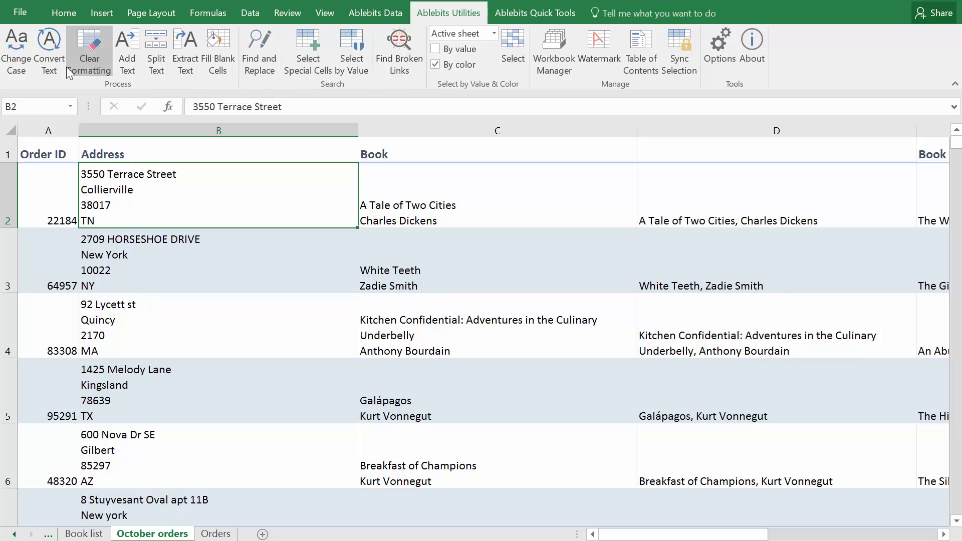
{"action": "left_click", "coordinate": [53, 39]}
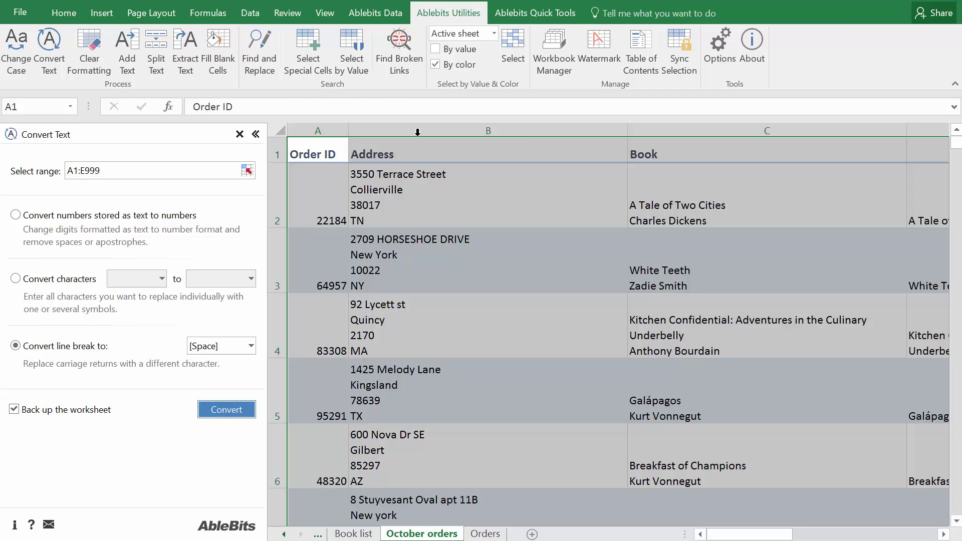
Convert column B's address line breaks to commas across 998 cells
{"action": "left_click", "coordinate": [420, 129]}
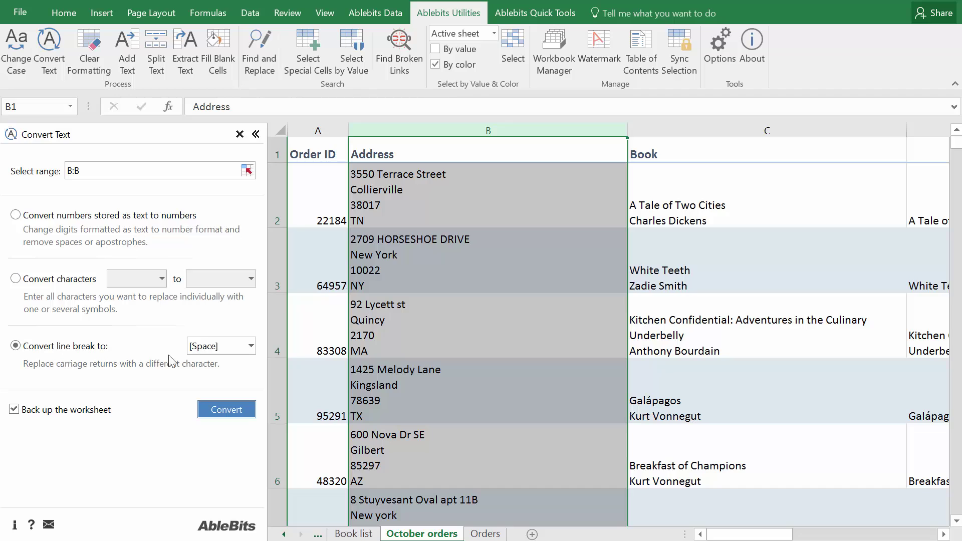
{"action": "left_click", "coordinate": [233, 348]}
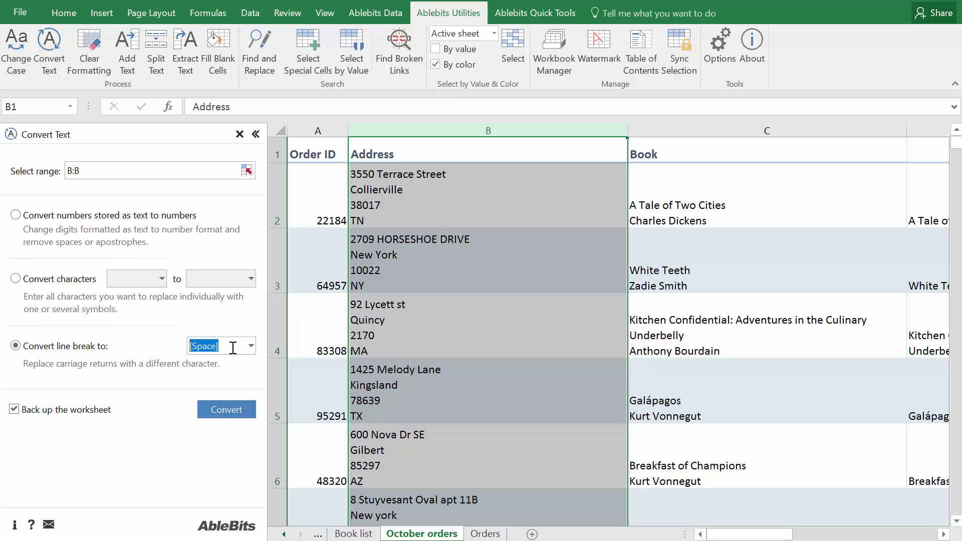
{"action": "type", "text": ",,"}
{"action": "left_click", "coordinate": [230, 410]}
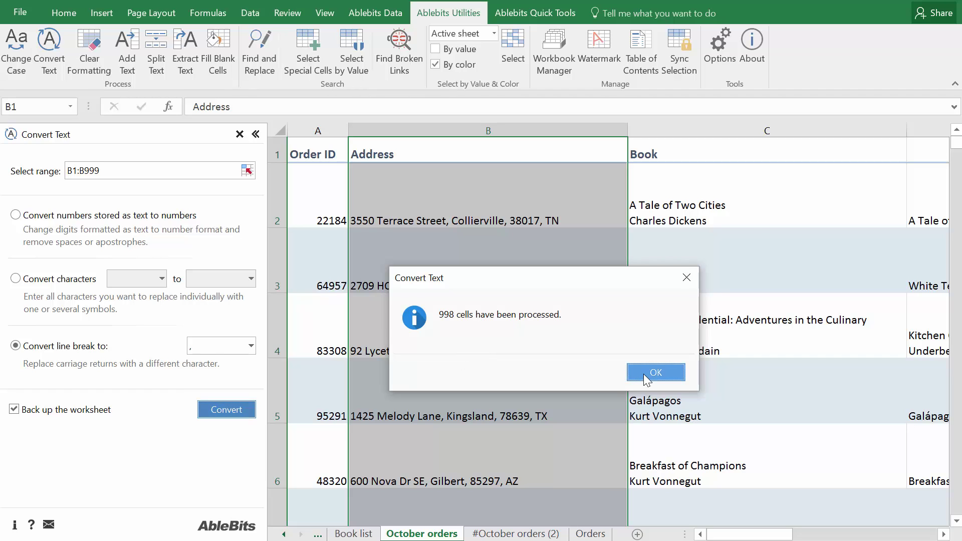
{"action": "left_click", "coordinate": [644, 374]}
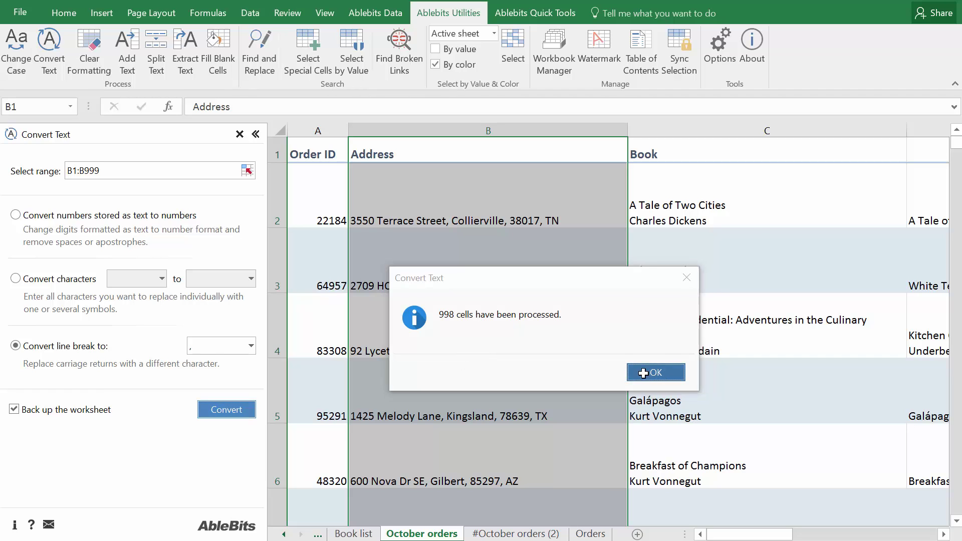
Close the Convert Text pane and inspect the one-line address in B2
{"action": "left_click", "coordinate": [240, 134]}
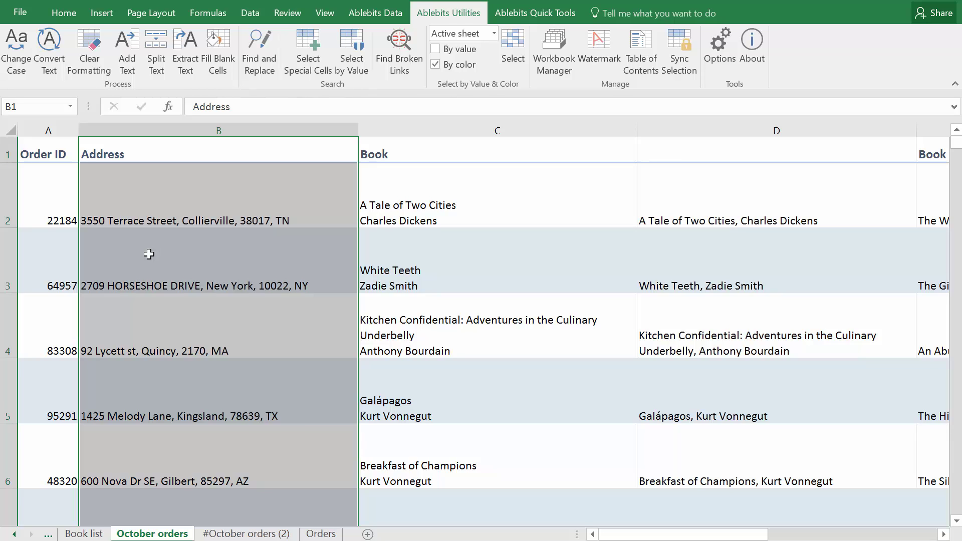
{"action": "left_click", "coordinate": [157, 218]}
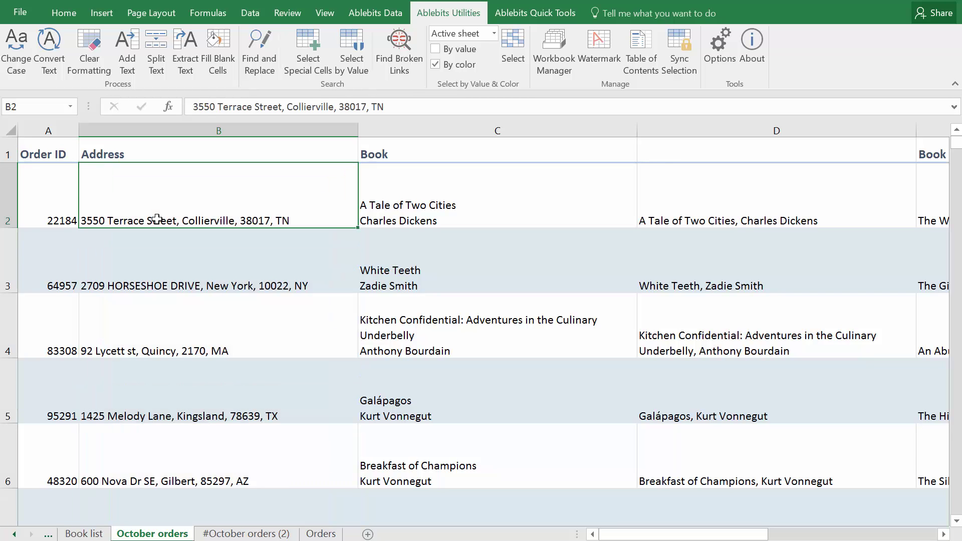